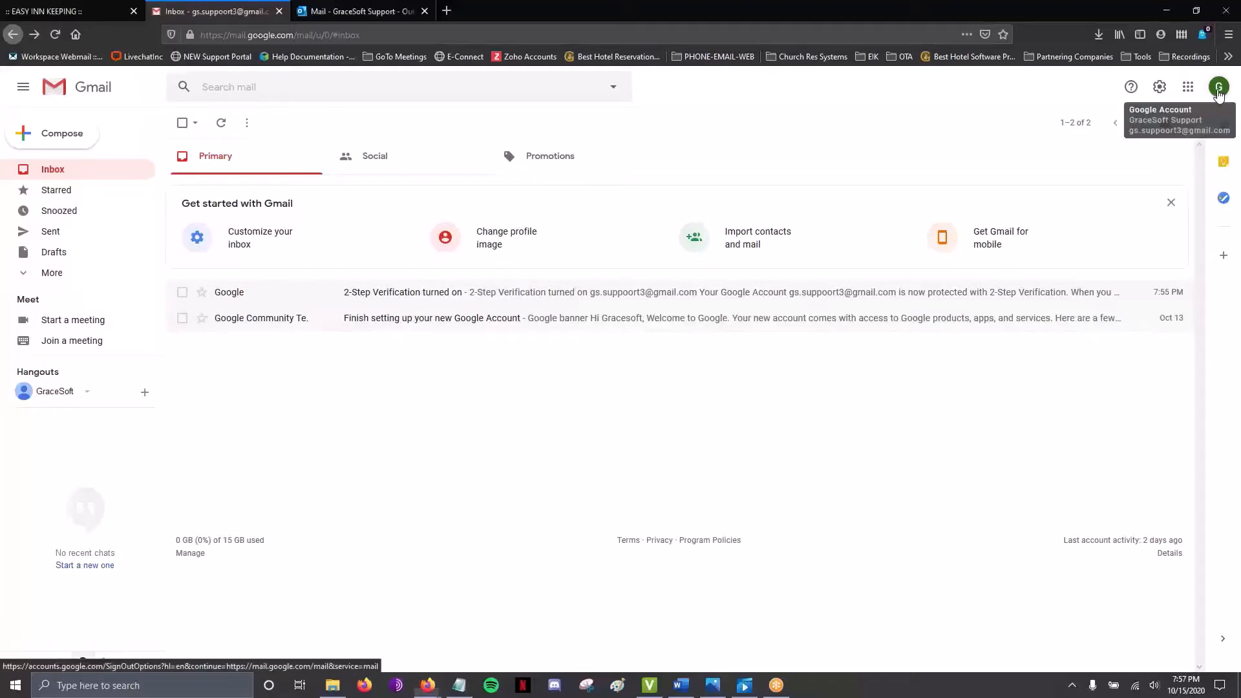
# Step: Go to the Google Account Security page, showing 2-Step Verification on and no app passwords
pyautogui.click(1218, 90)
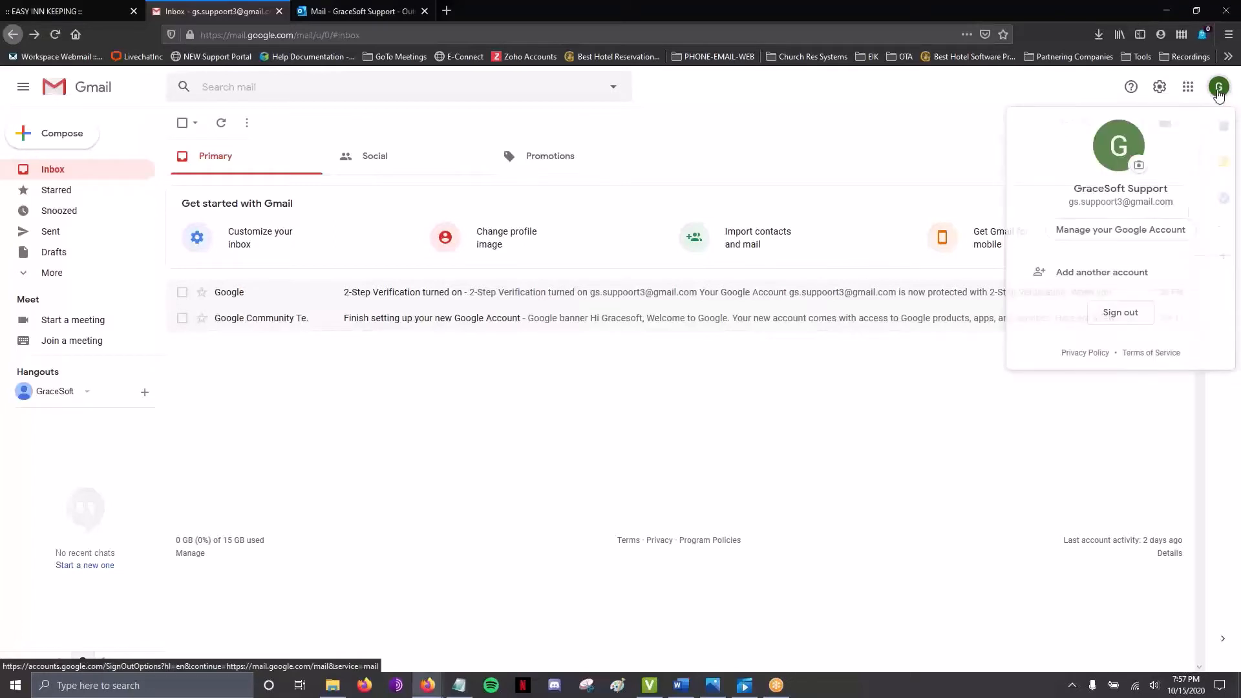
pyautogui.click(1127, 234)
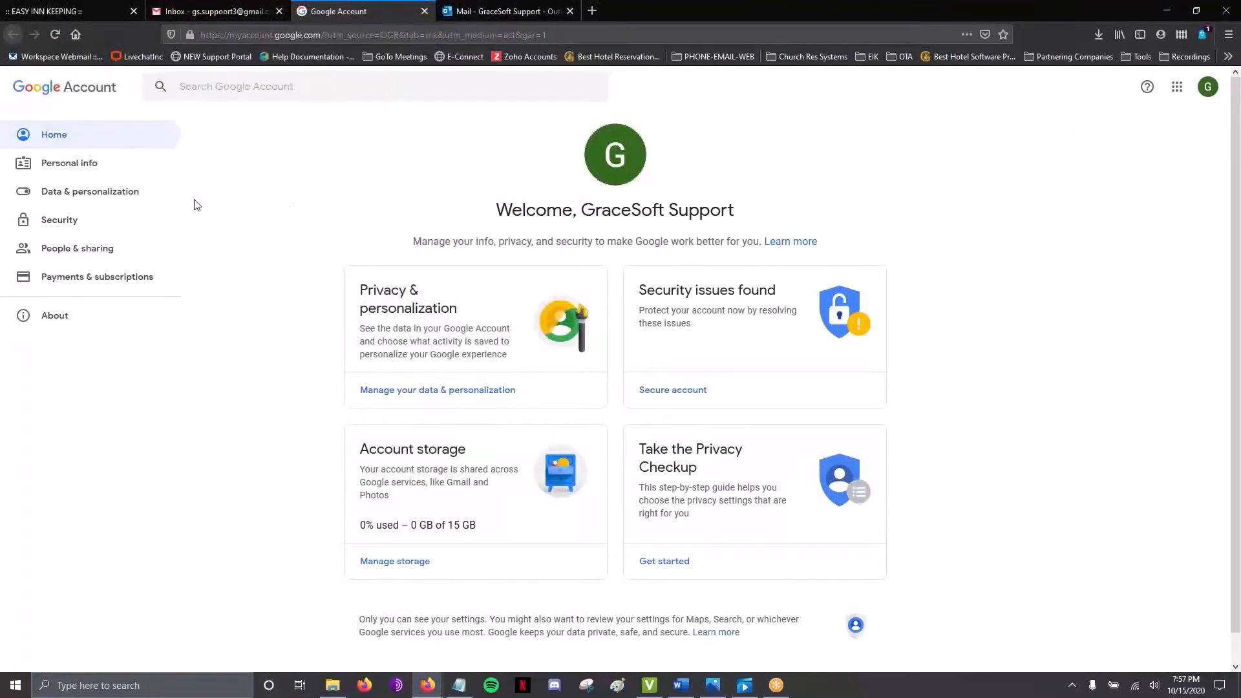
pyautogui.click(73, 221)
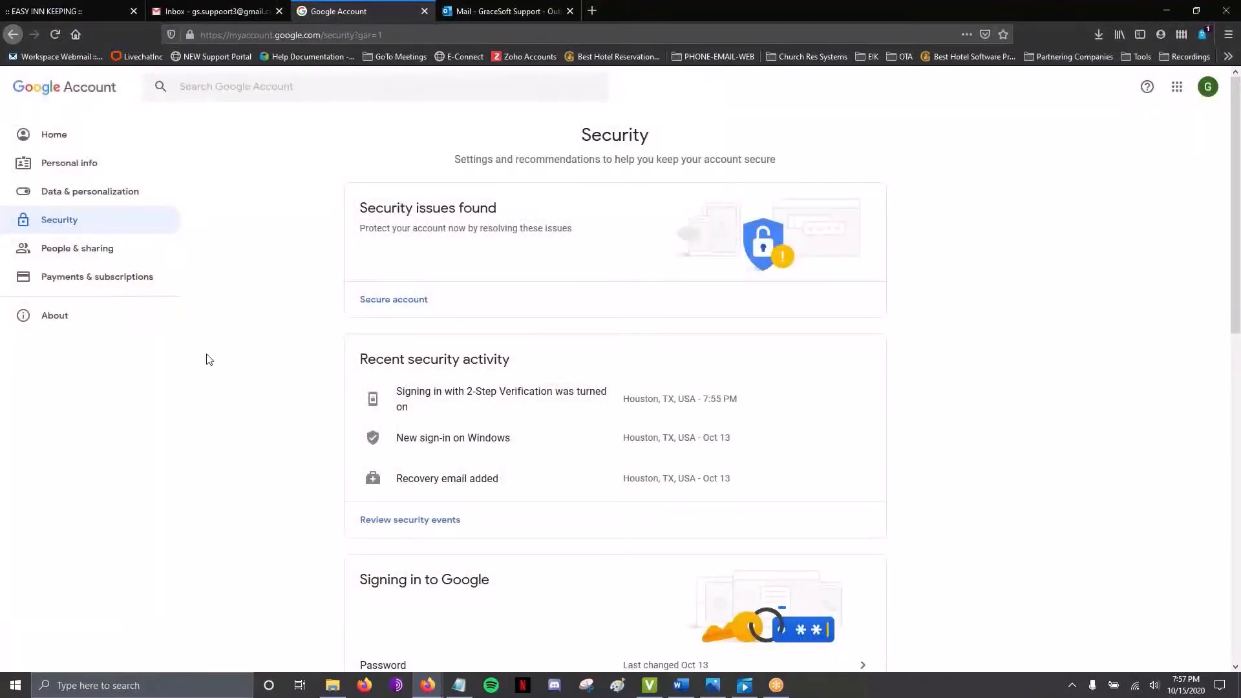
pyautogui.scroll(-4, 208, 360)
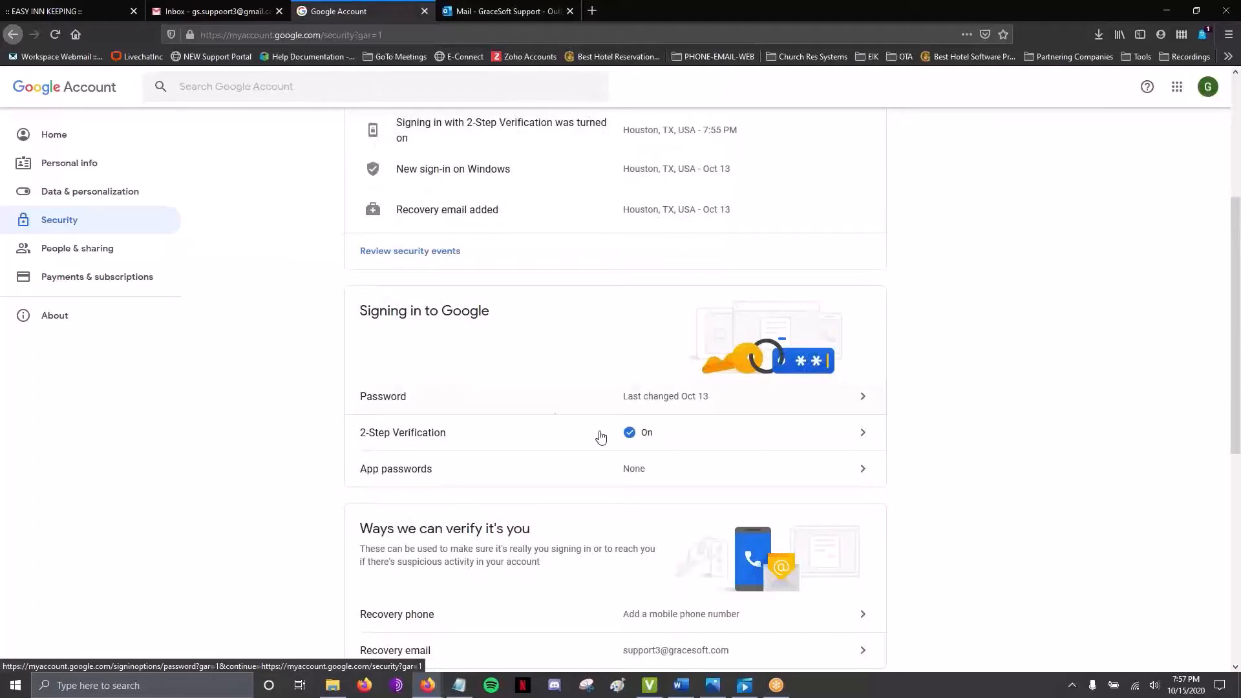
# Step: Generate an app password for a custom app named 'GraceSoft' and copy it
pyautogui.click(648, 475)
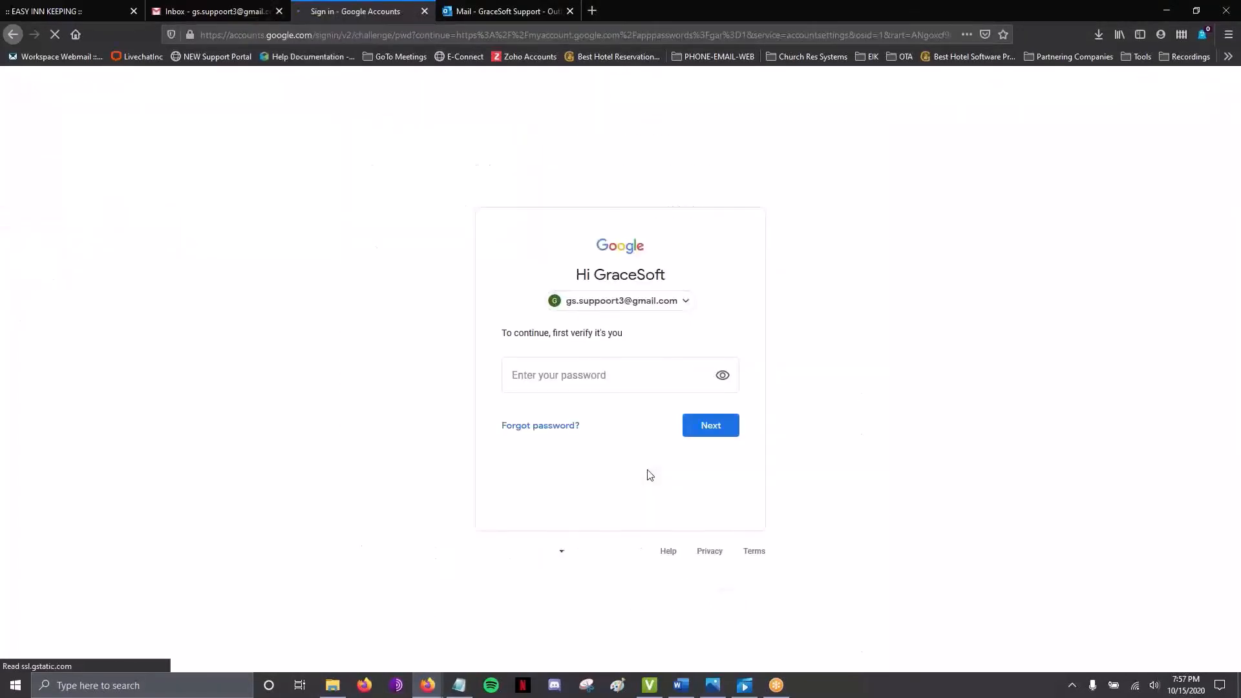
pyautogui.click(697, 431)
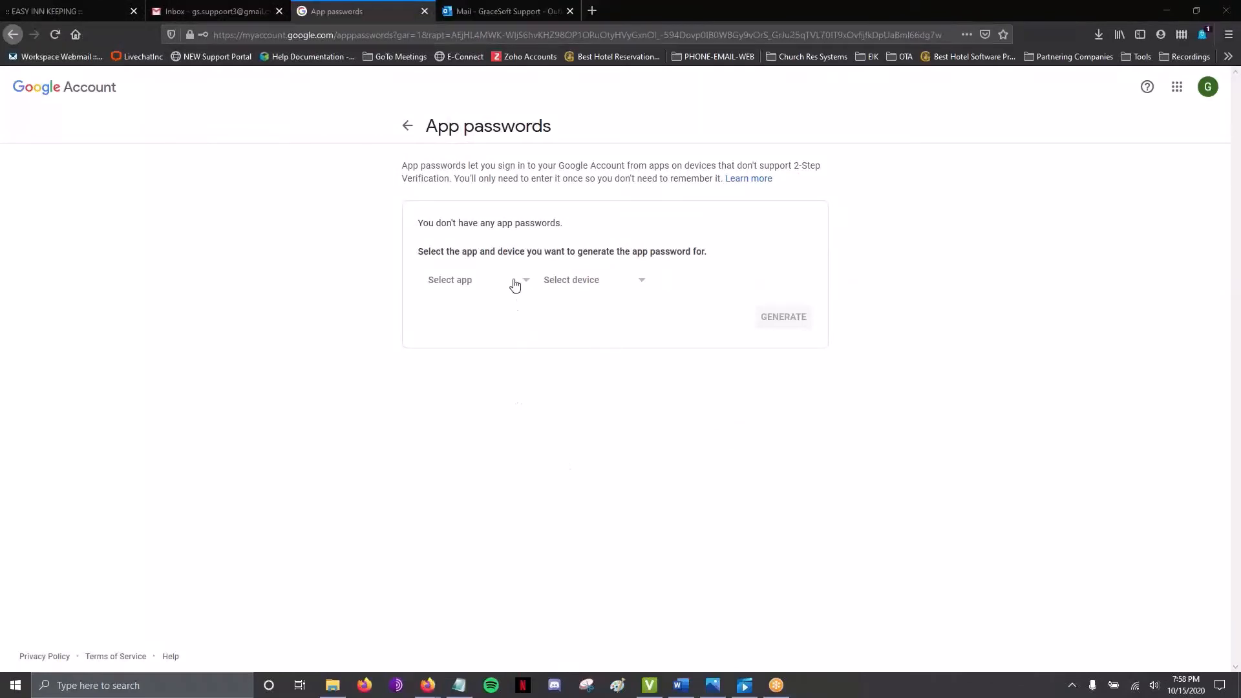
pyautogui.click(514, 283)
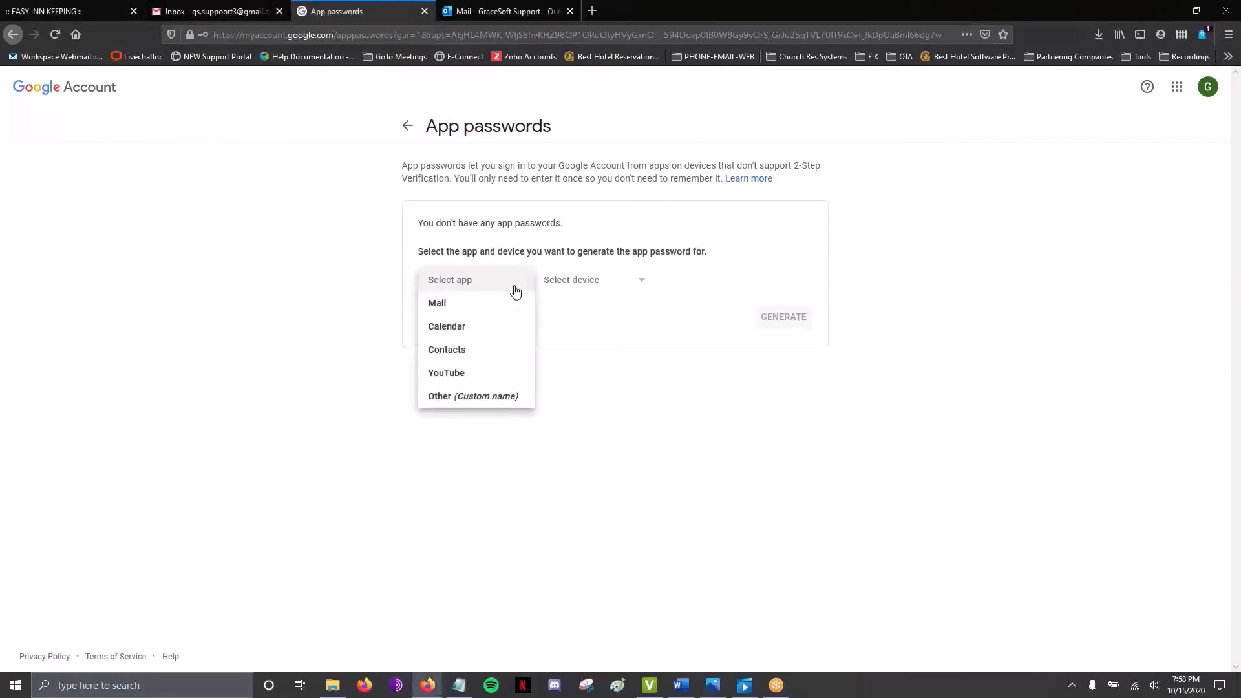
pyautogui.click(508, 397)
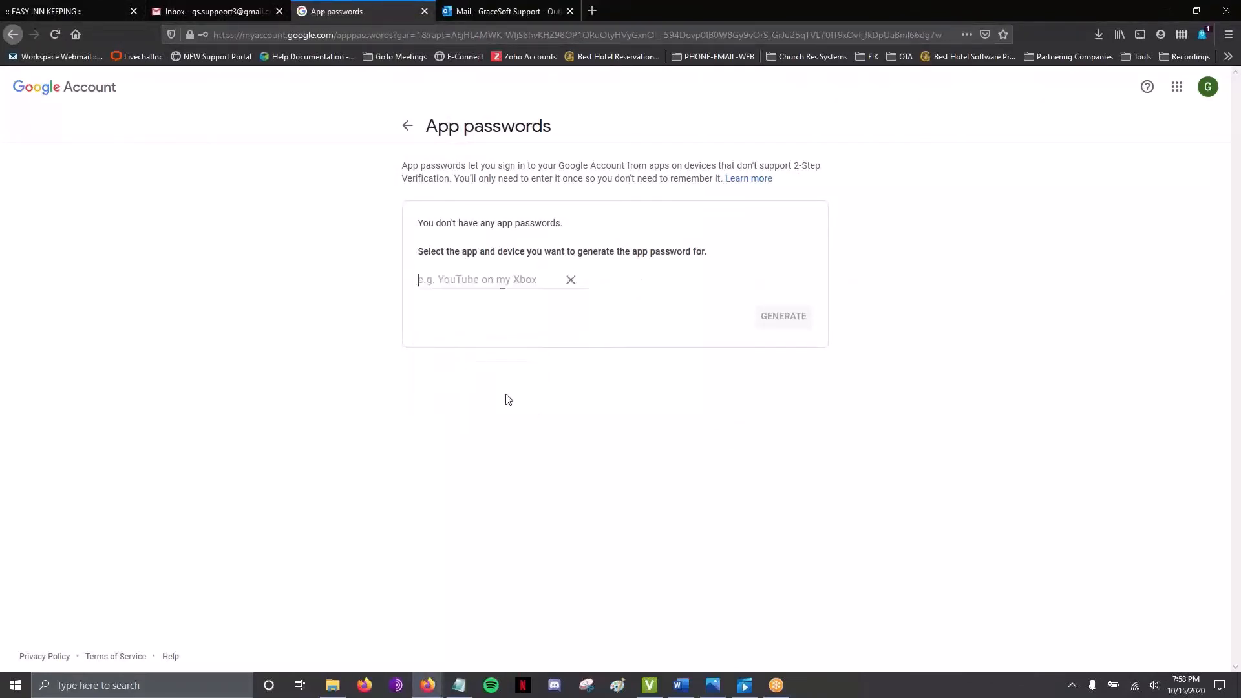
pyautogui.write('GraceSoft')
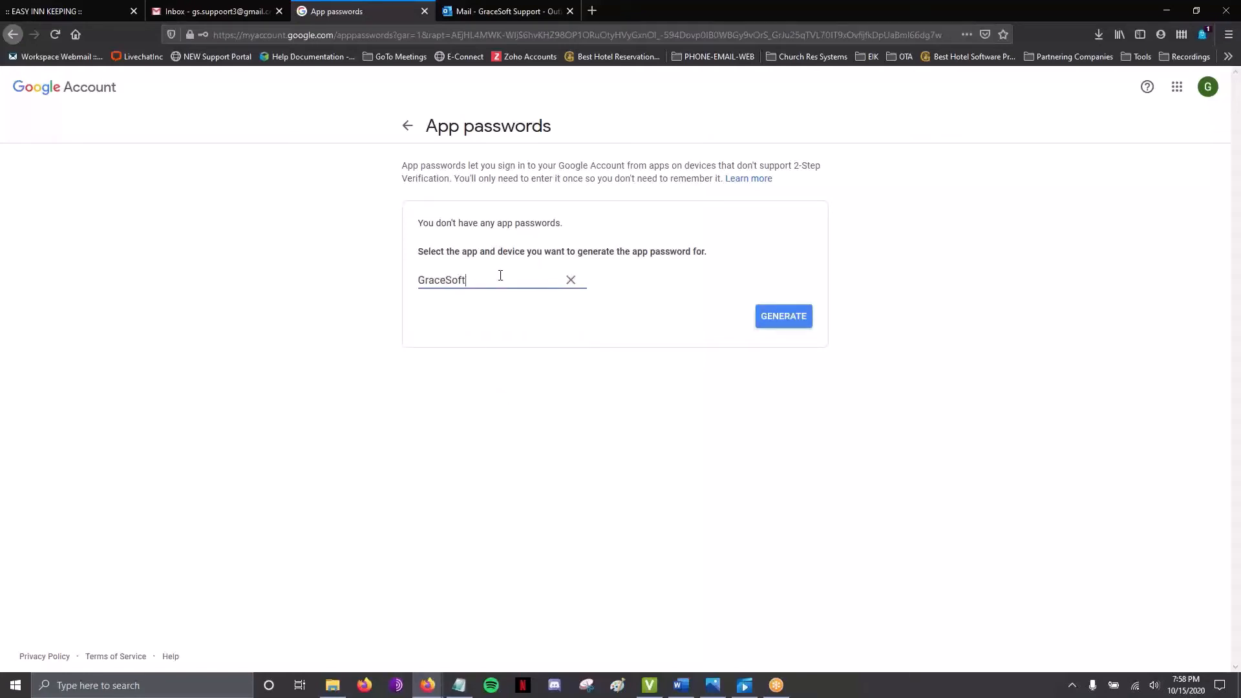
pyautogui.click(761, 319)
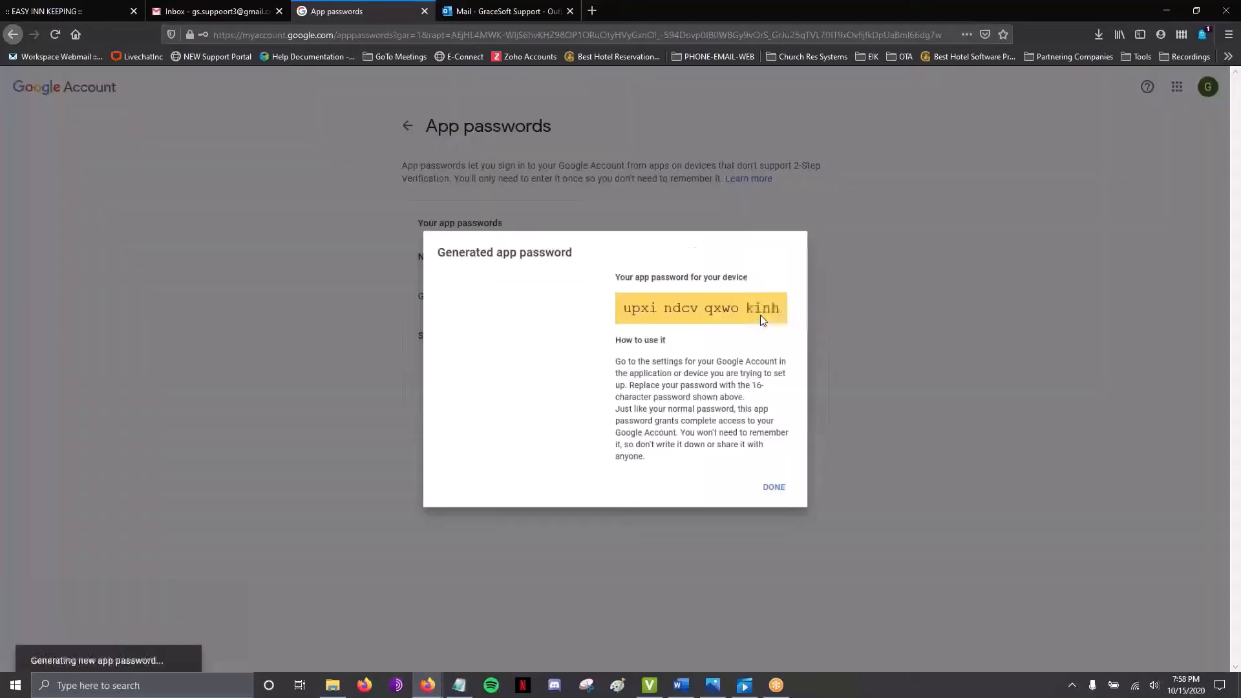
pyautogui.moveTo(625, 302); pyautogui.dragTo(793, 299)
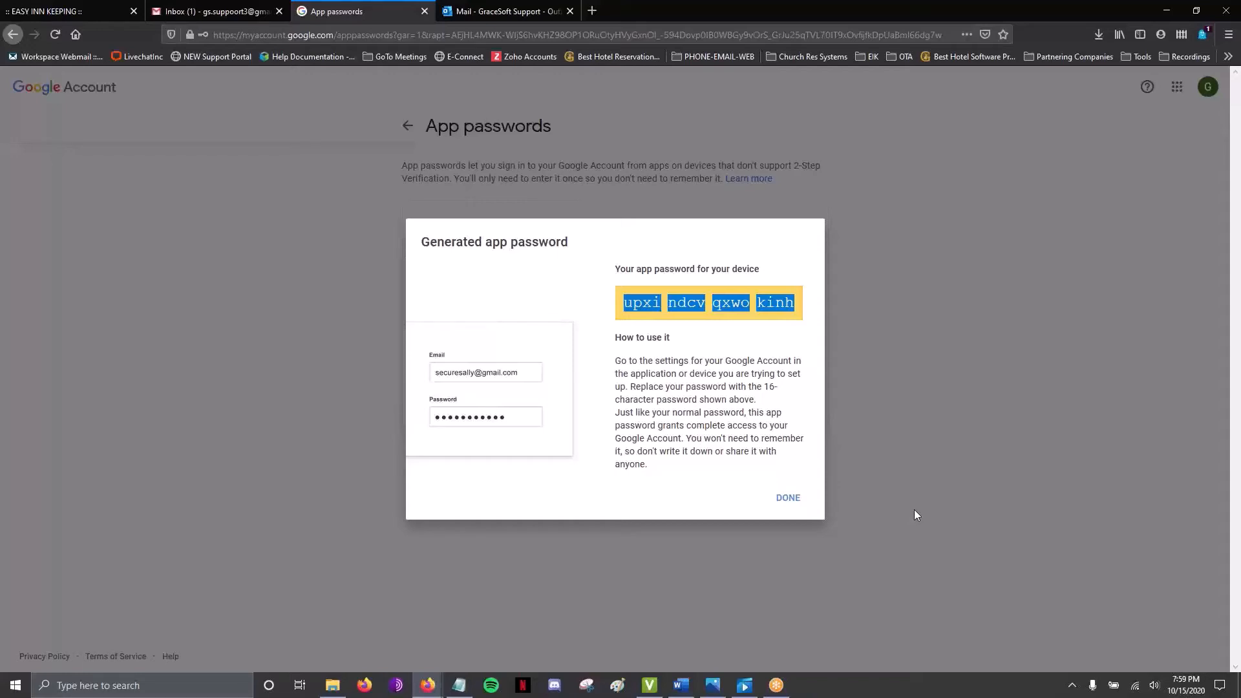
pyautogui.click(788, 498)
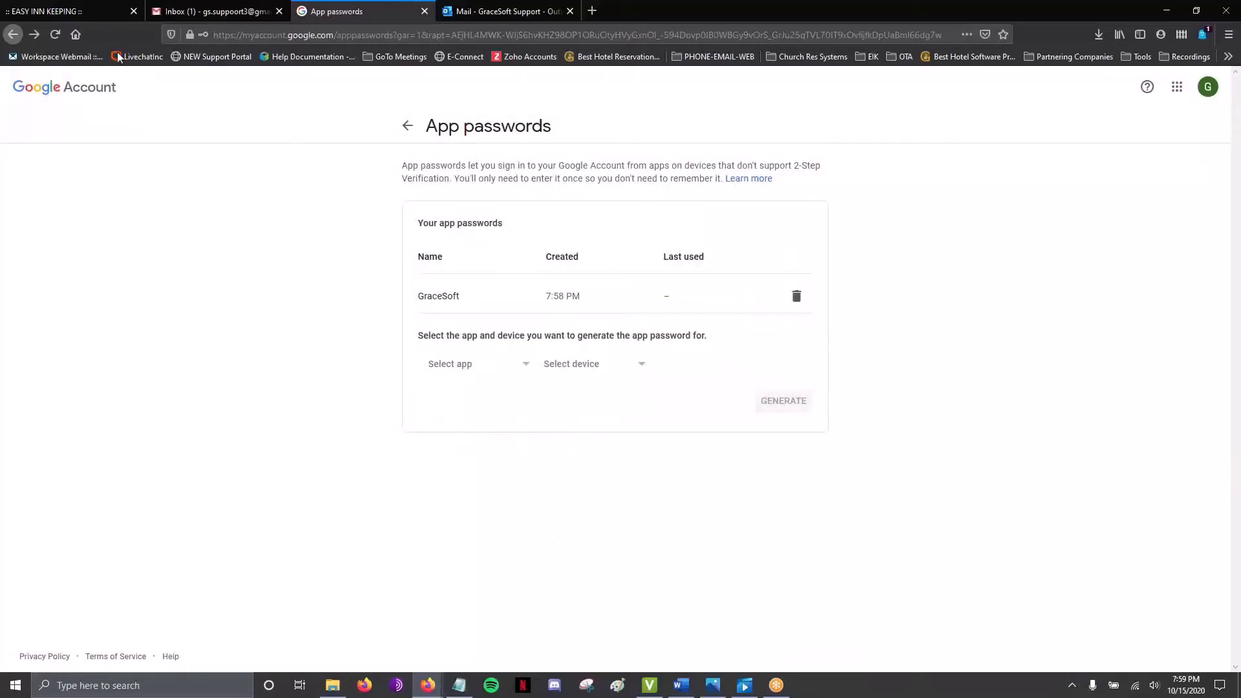
# Step: In Easy Inn Keeping, go to Setup > Advanced > Email Configuration
pyautogui.click(95, 13)
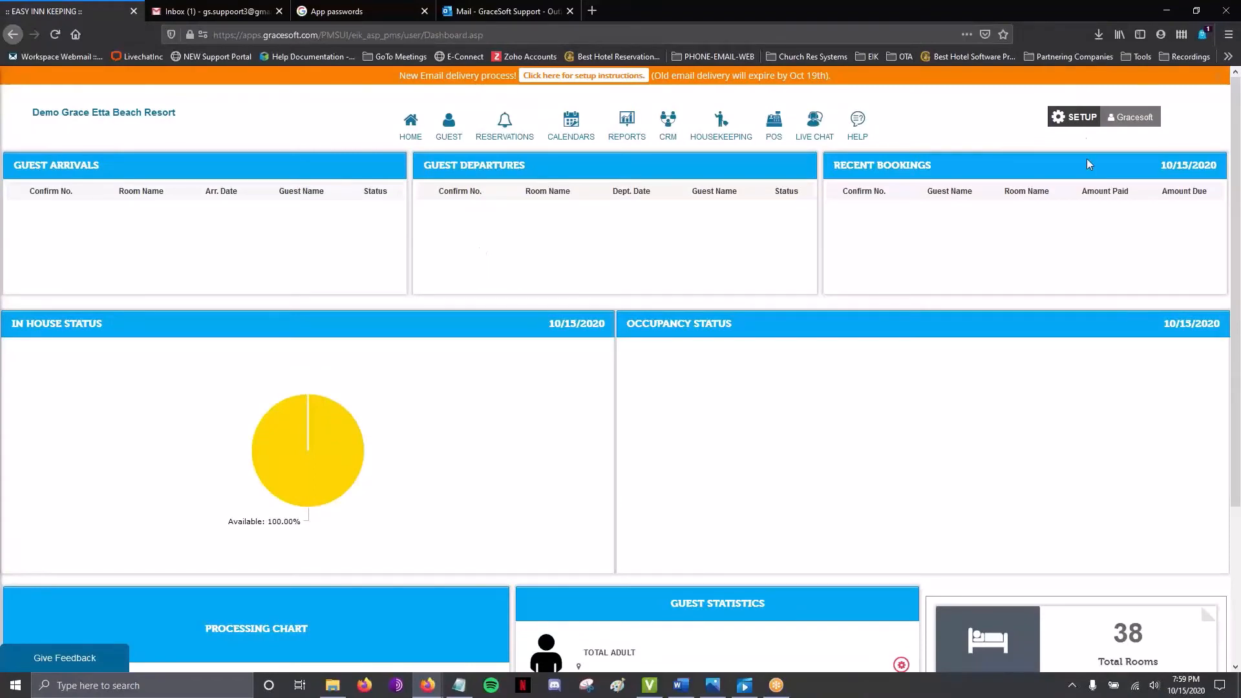
pyautogui.click(1071, 117)
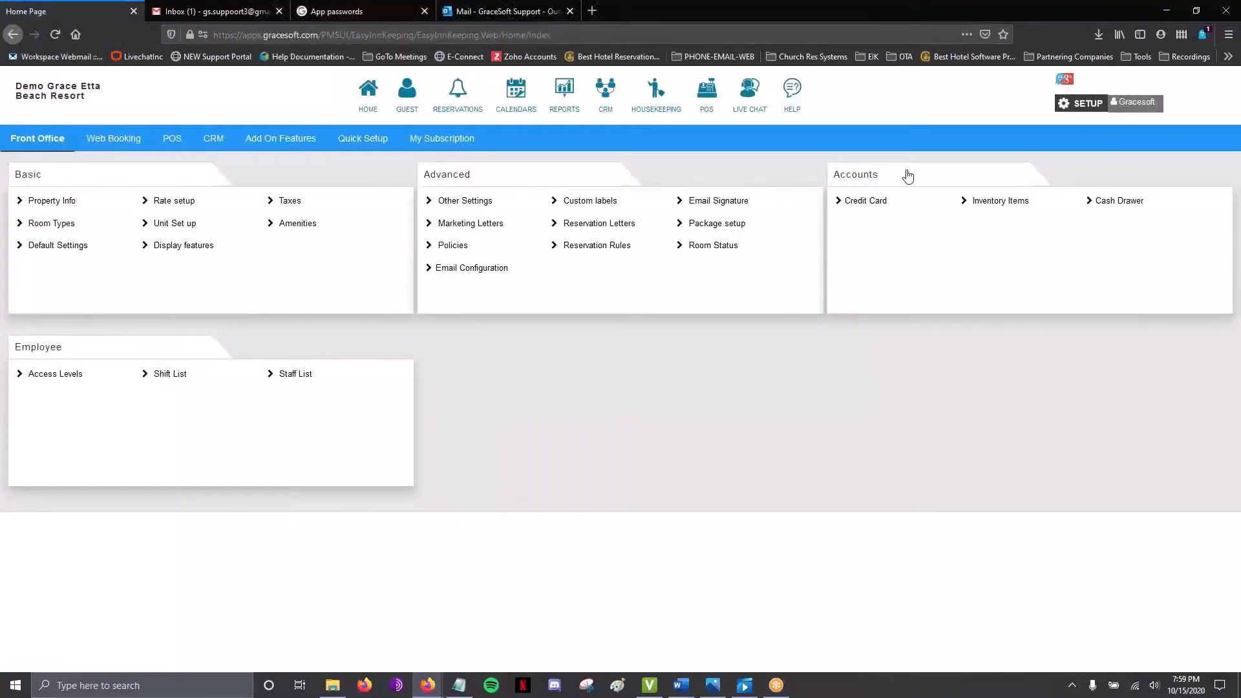
pyautogui.click(495, 270)
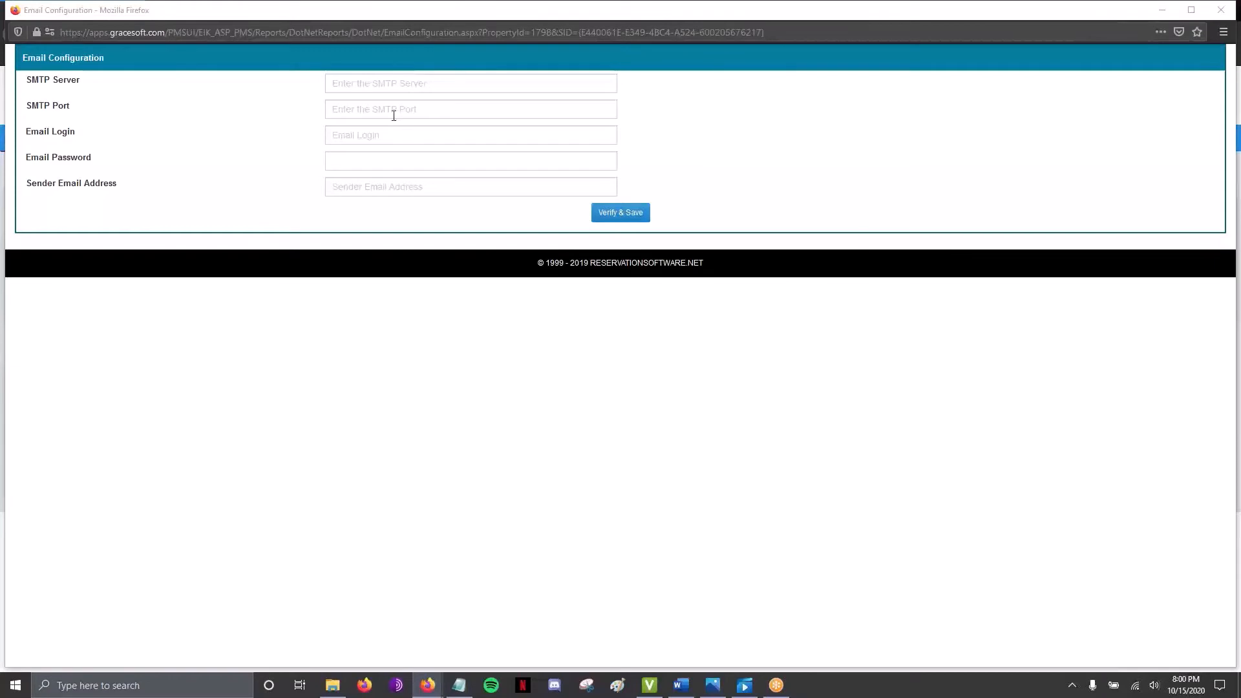
# Step: Enter SMTP server smtp.gmail.com, port 587, and the Gmail address as login
pyautogui.click(382, 84)
pyautogui.write('smtp.gmail.com')
pyautogui.click(403, 103)
pyautogui.write('587')
pyautogui.press('Tab')
pyautogui.hotkey('ctrl', 'v')
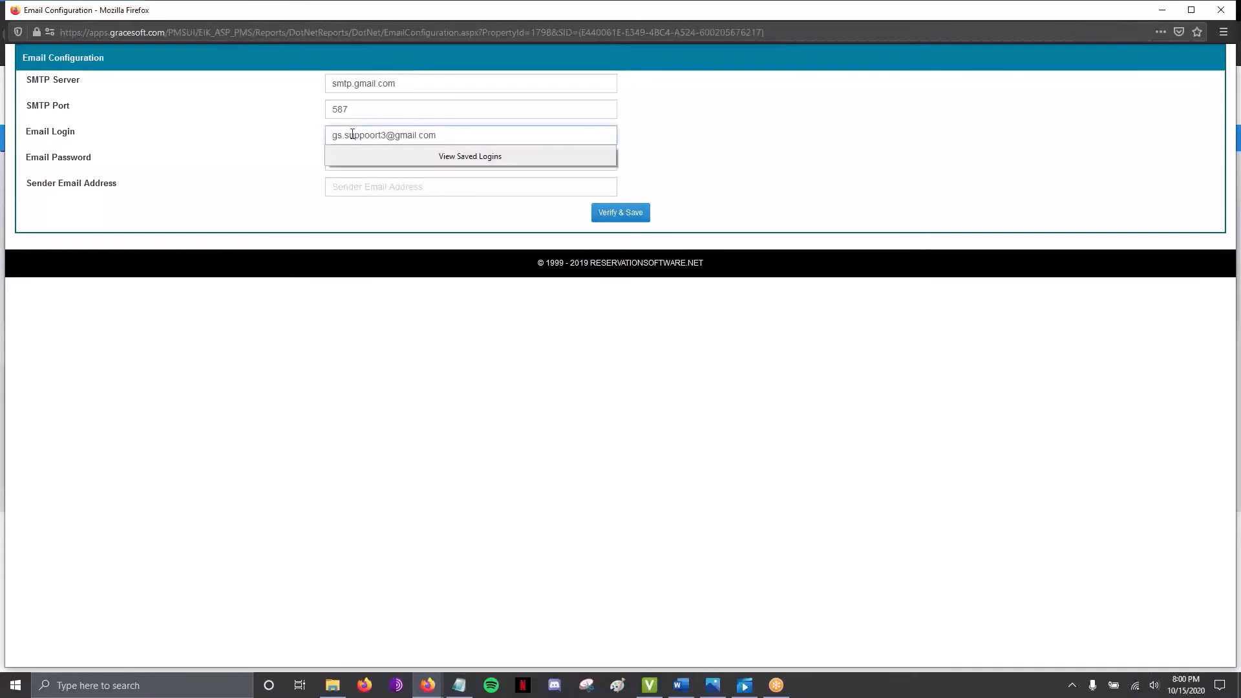
pyautogui.click(831, 289)
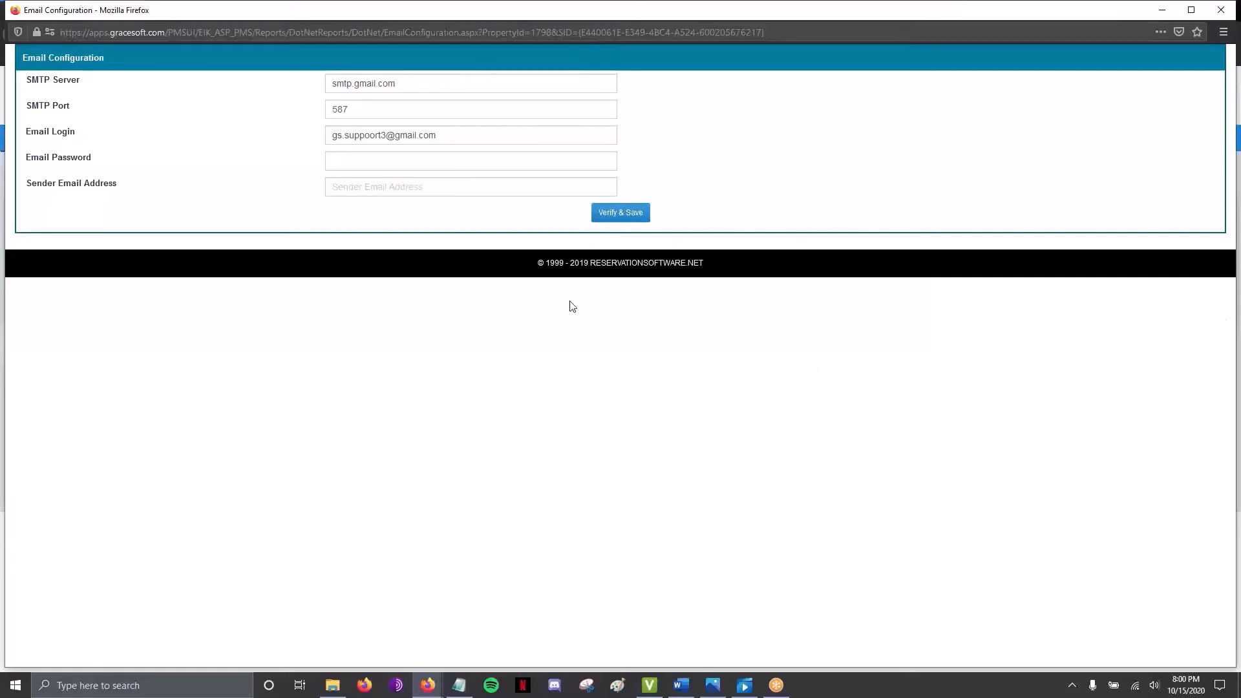
# Step: Paste the app password as the email password and the Gmail address as sender
pyautogui.click(388, 162)
pyautogui.hotkey('ctrl', 'v')
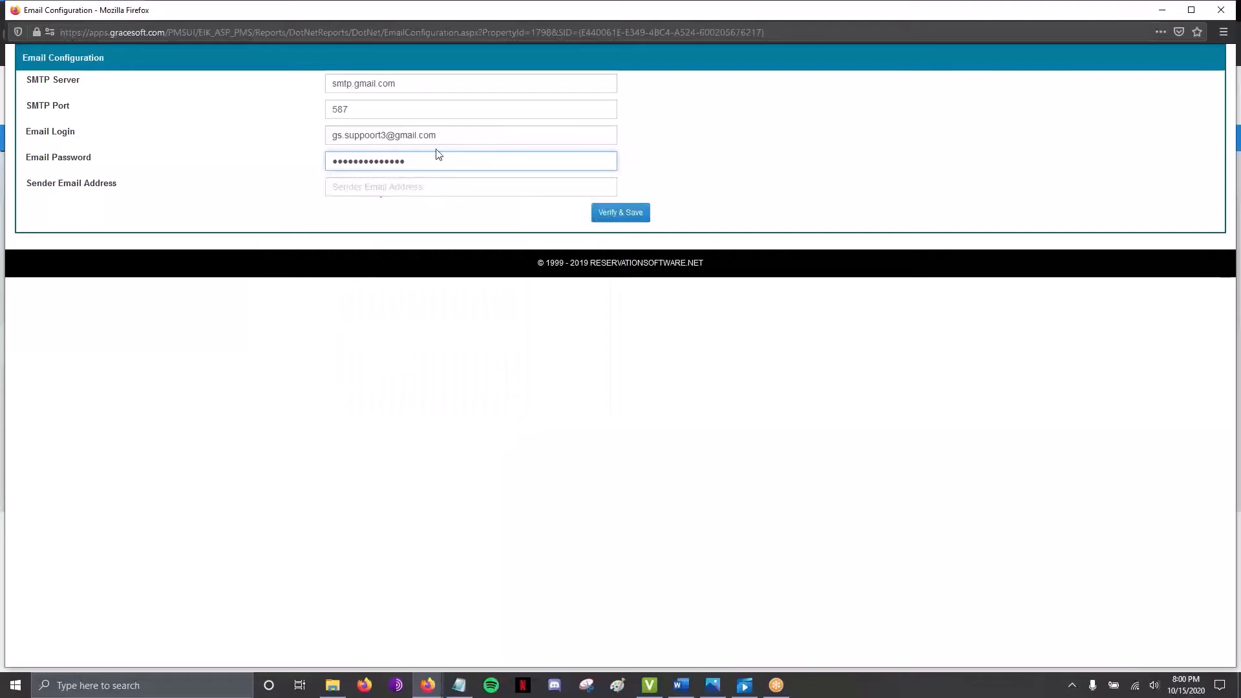
pyautogui.click(397, 187)
pyautogui.hotkey('ctrl', 'v')
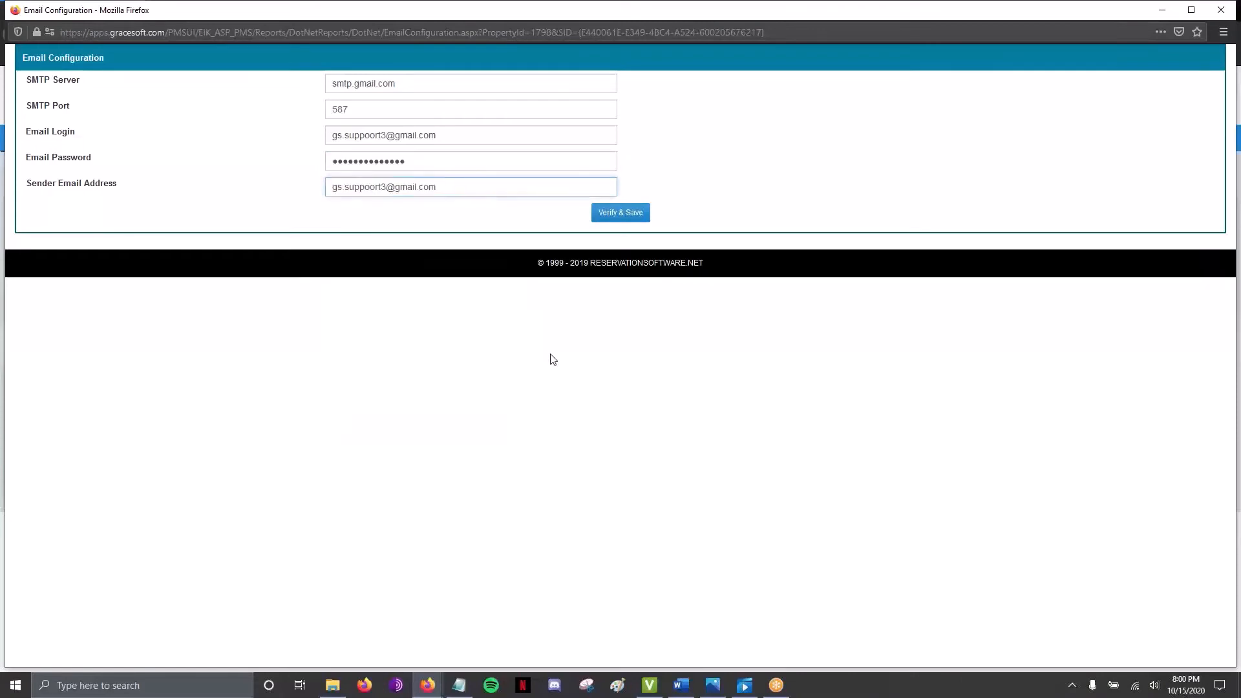
pyautogui.click(553, 360)
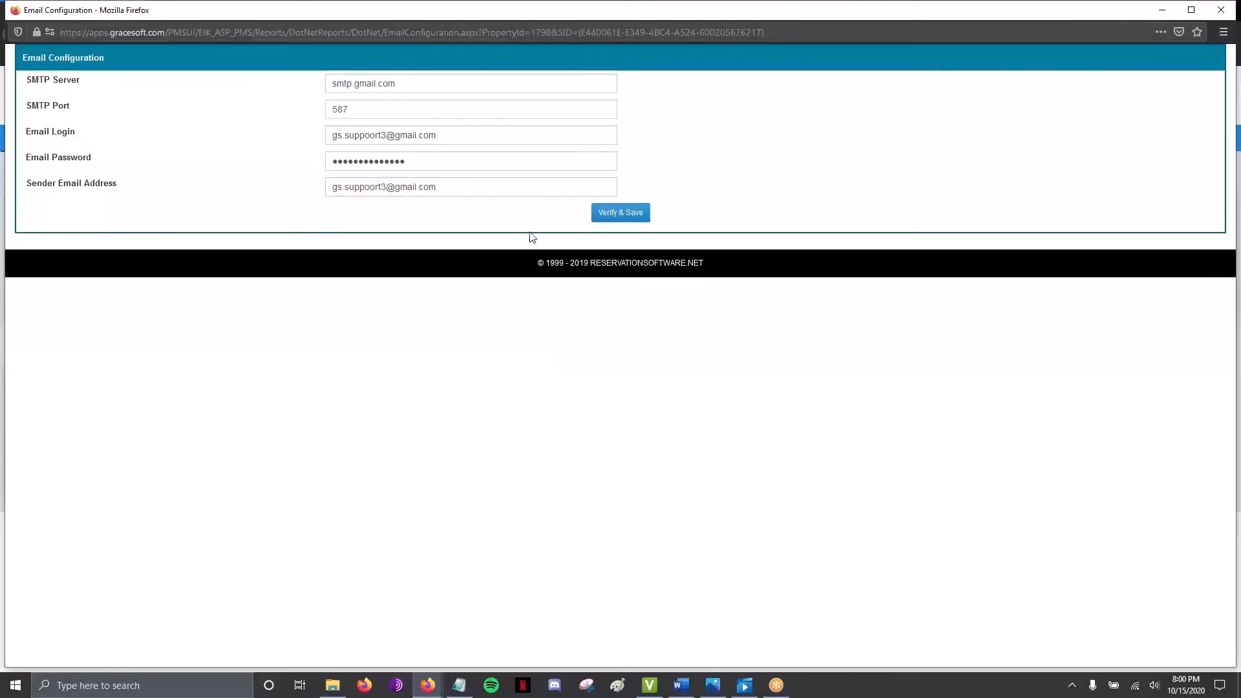
pyautogui.click(515, 188)
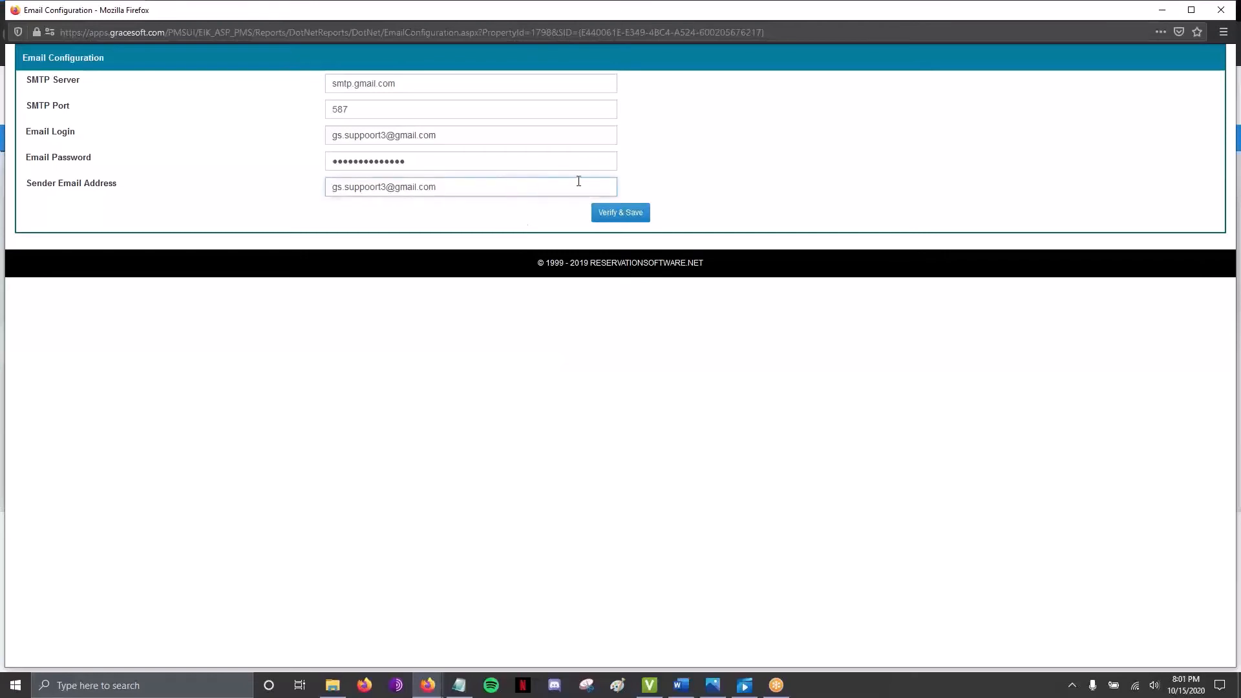
# Step: Verify and save the settings, sending a test email to the recipient's support address
pyautogui.click(620, 213)
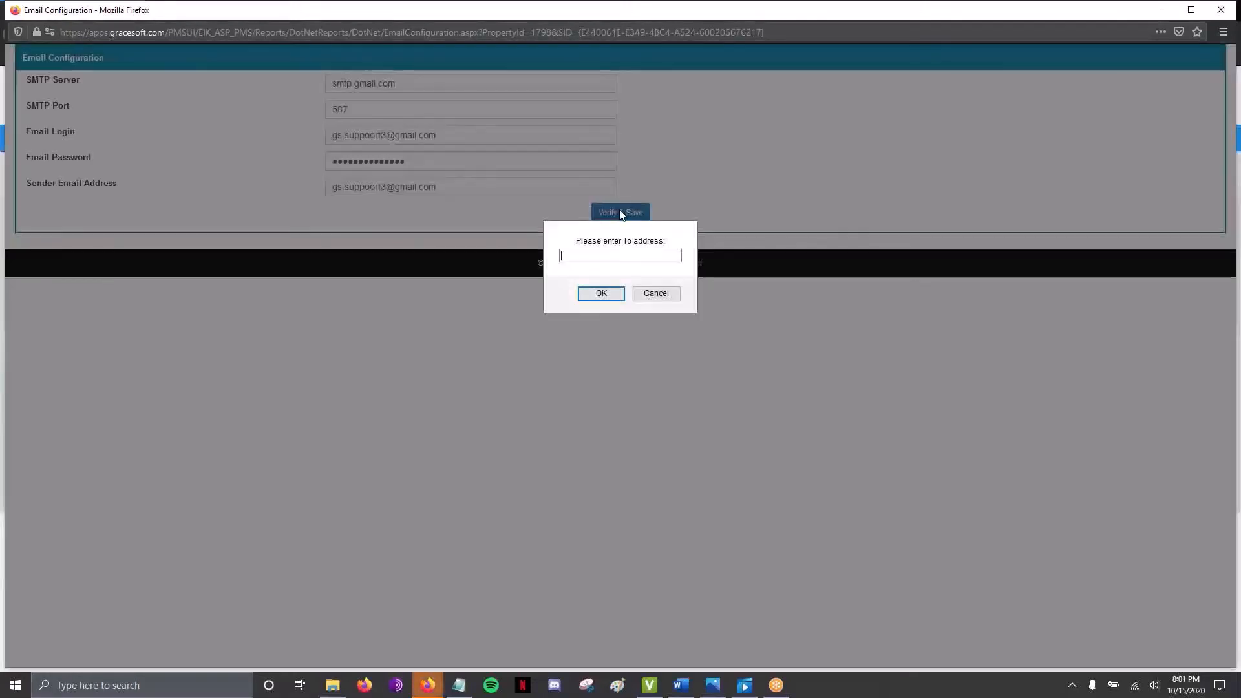
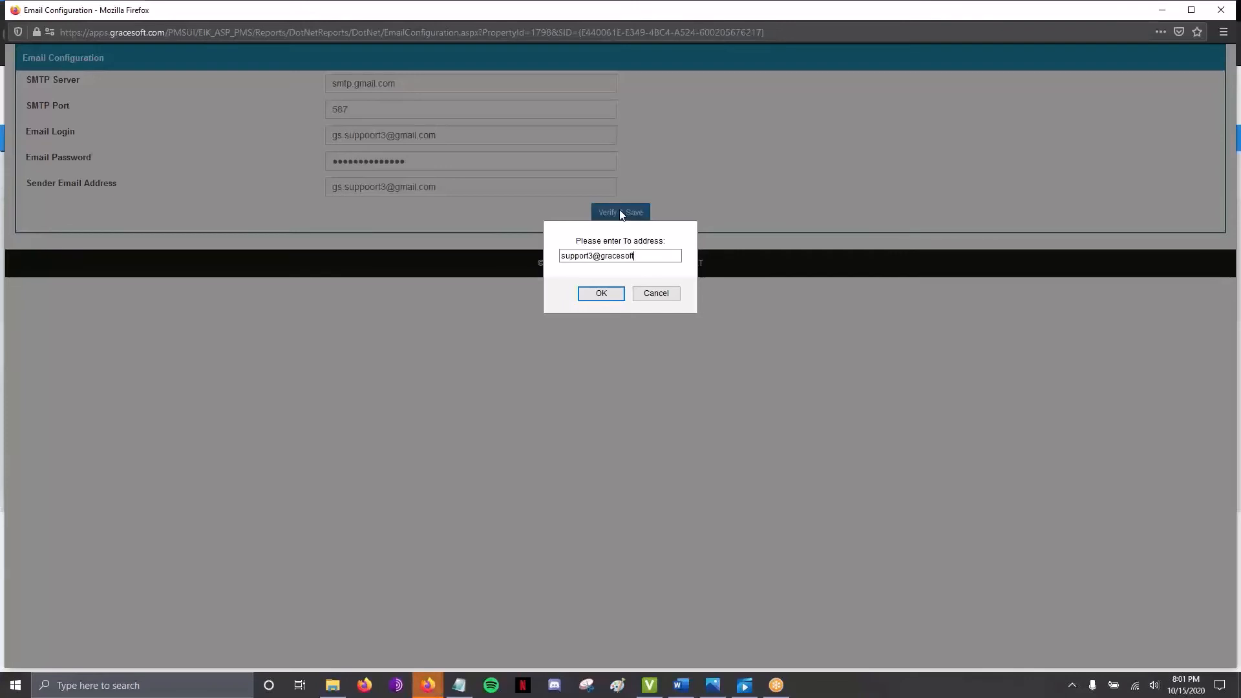
pyautogui.press('Return')
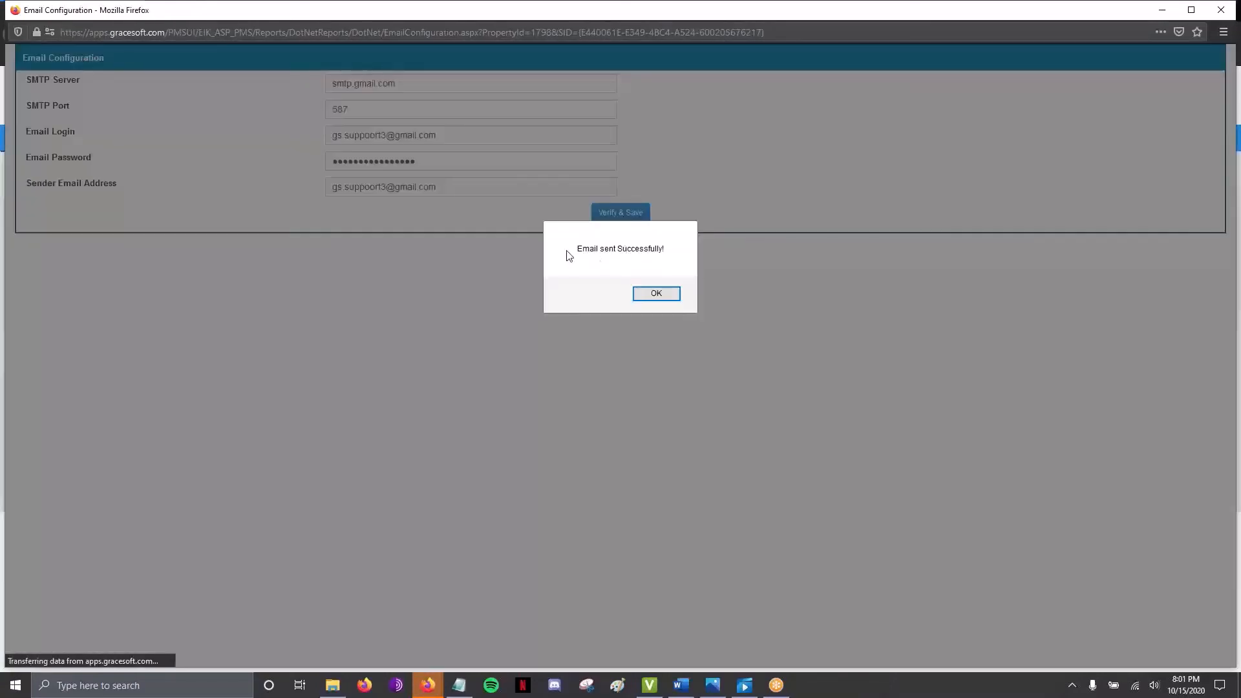
pyautogui.click(653, 298)
pyautogui.click(653, 299)
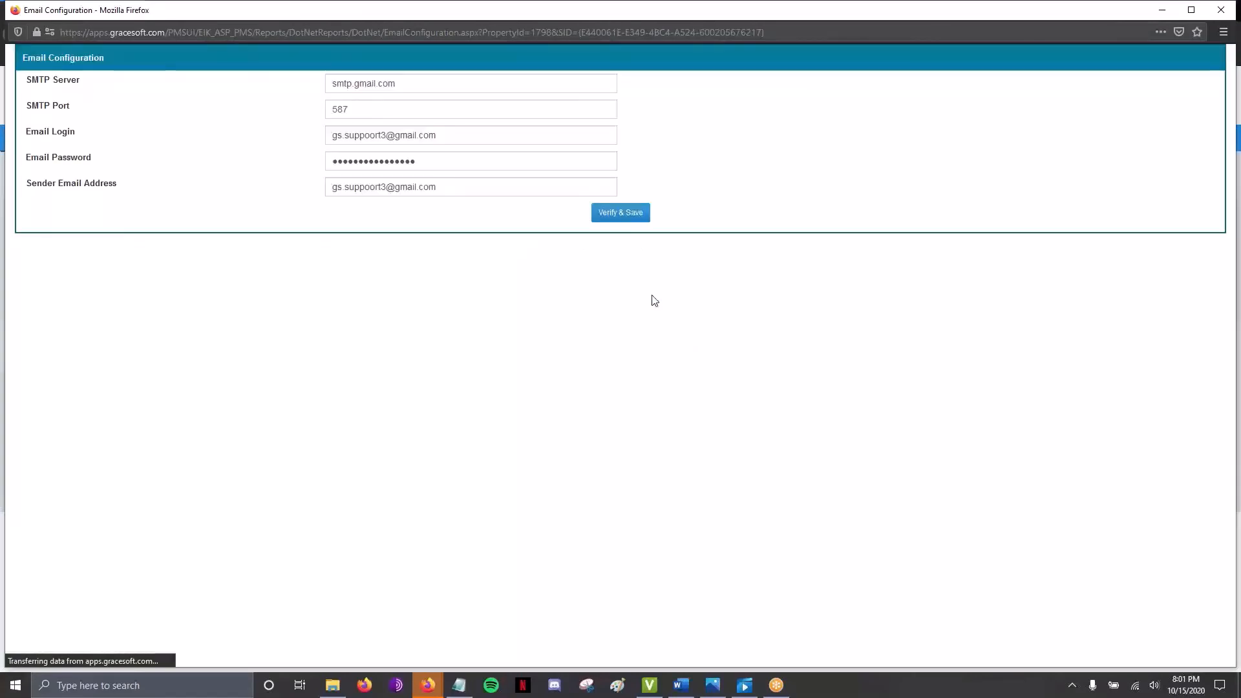